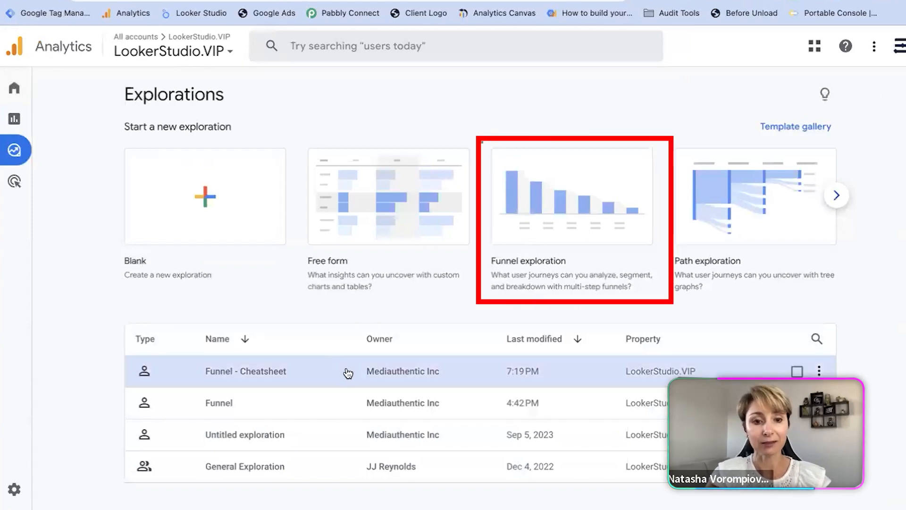
Step: Open the Funnel - Cheatsheet exploration and review its date range, segments and dimensions
left_click(380, 370)
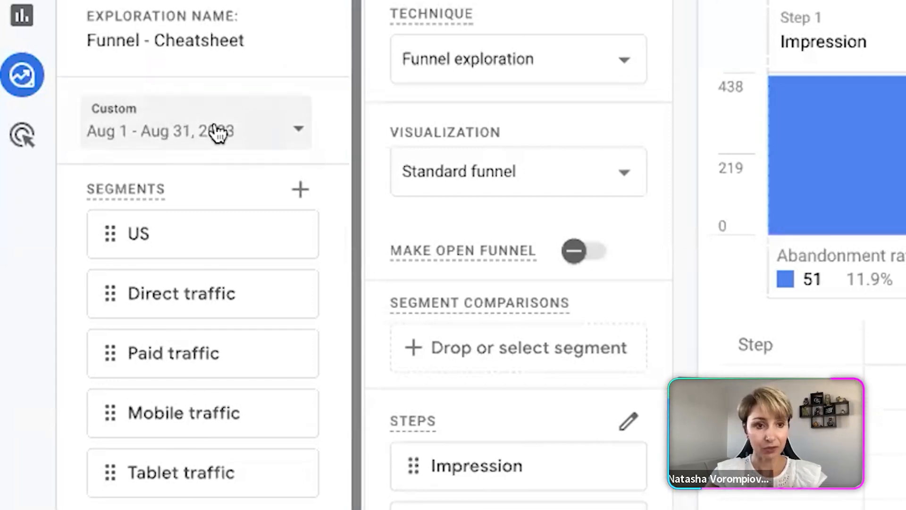
scroll(332, 355, "down", 3)
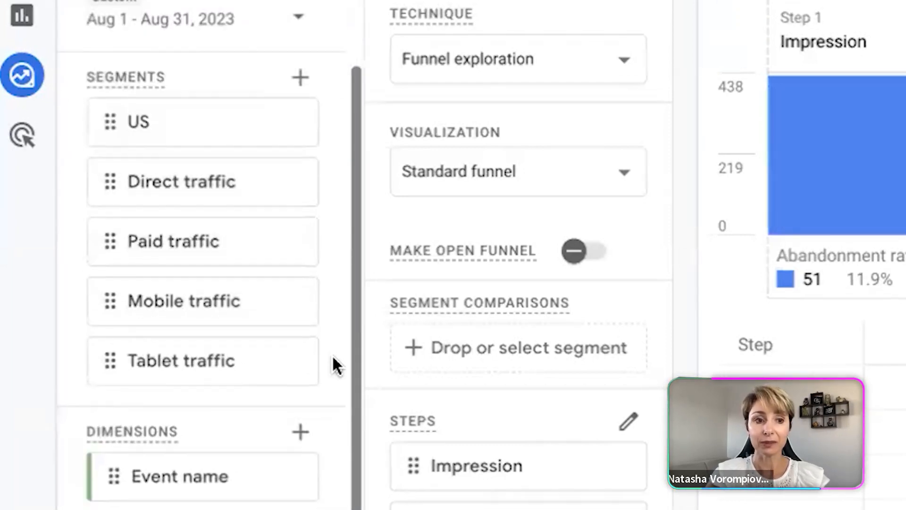
scroll(334, 172, "down", 4)
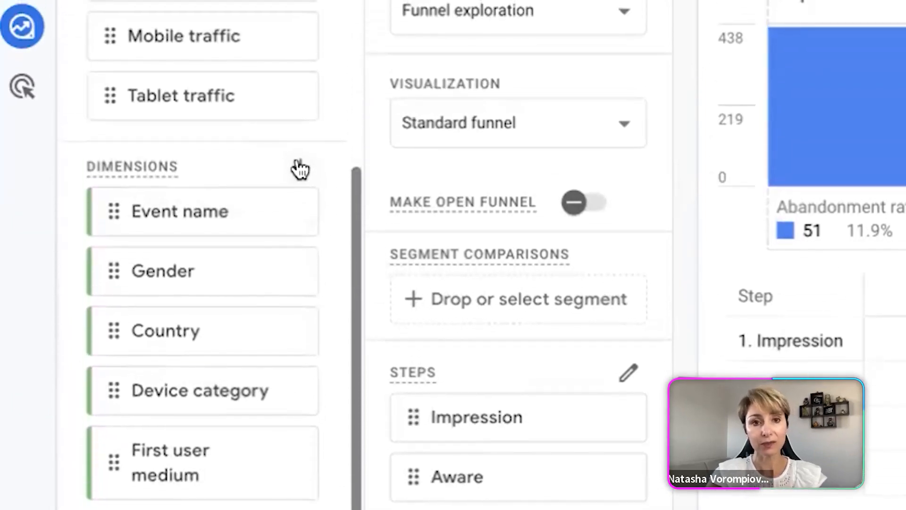
mouse_move(304, 227)
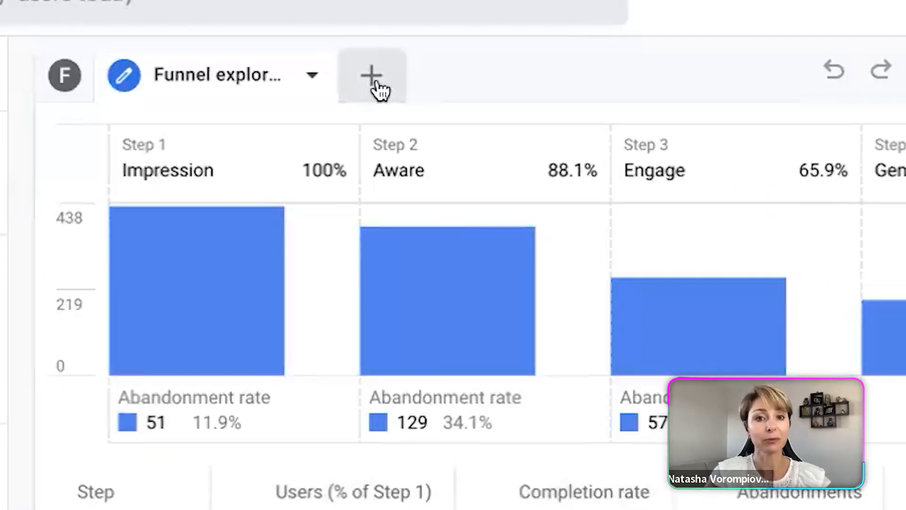
Step: Add a new Funnel exploration tab to the exploration and open its funnel steps for editing
left_click(534, 92)
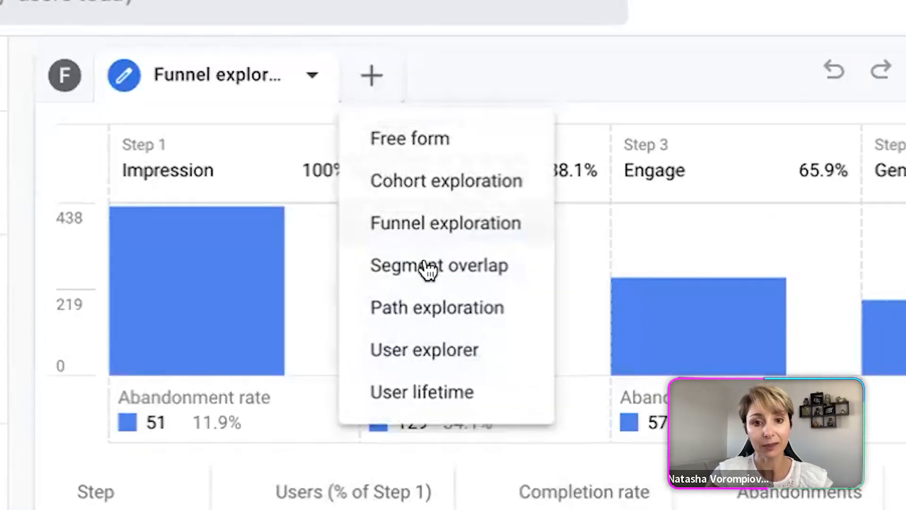
left_click(424, 226)
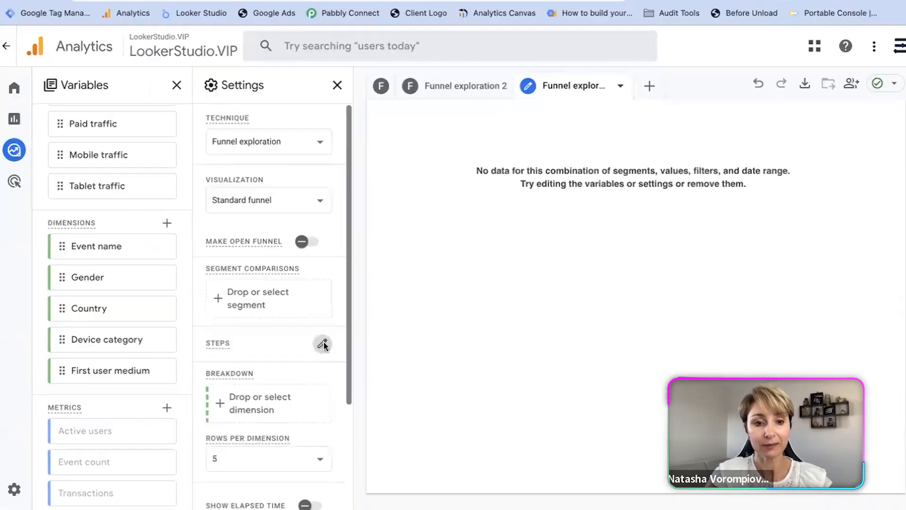
left_click(322, 344)
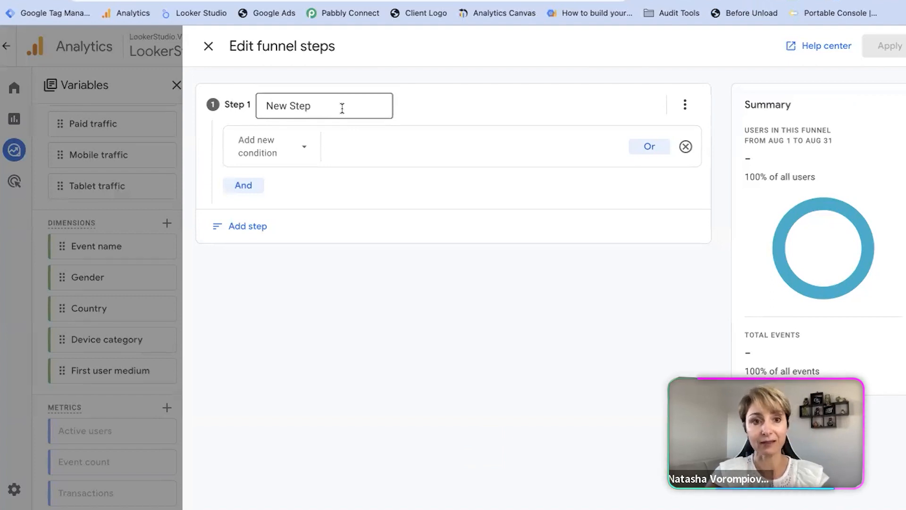
Step: Name the first funnel step Impression
left_click_drag(334, 107, 259, 107)
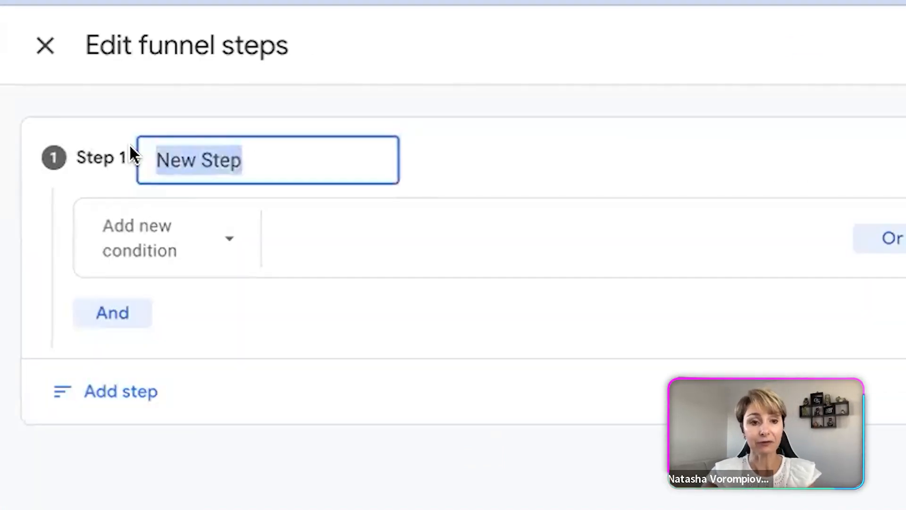
type("IMpression")
left_click(173, 162)
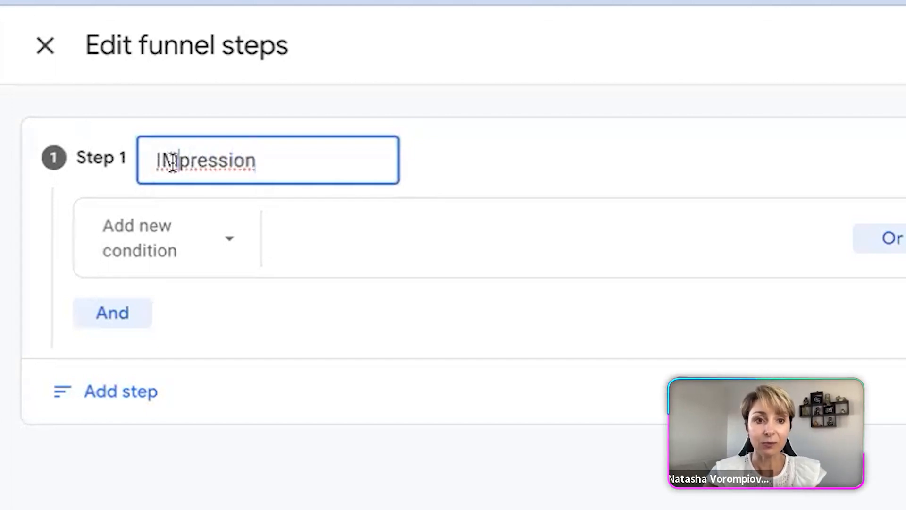
key("BackSpace")
type("m")
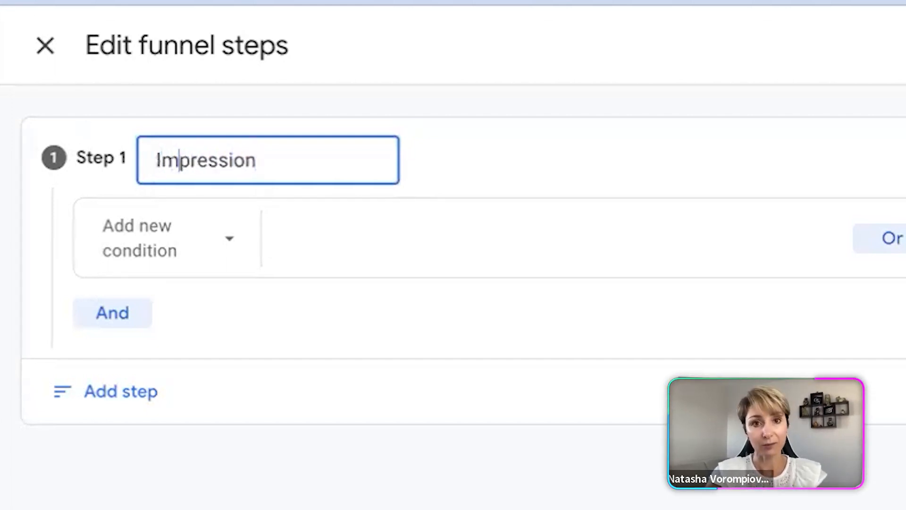
Step: Set the Impression step's condition to the impression_lead event
left_click(160, 261)
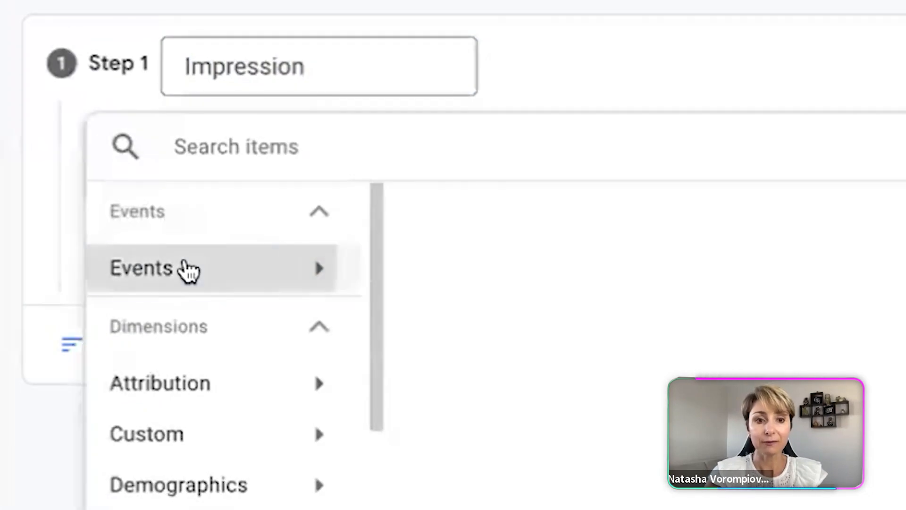
left_click(189, 270)
scroll(530, 330, "down", 10)
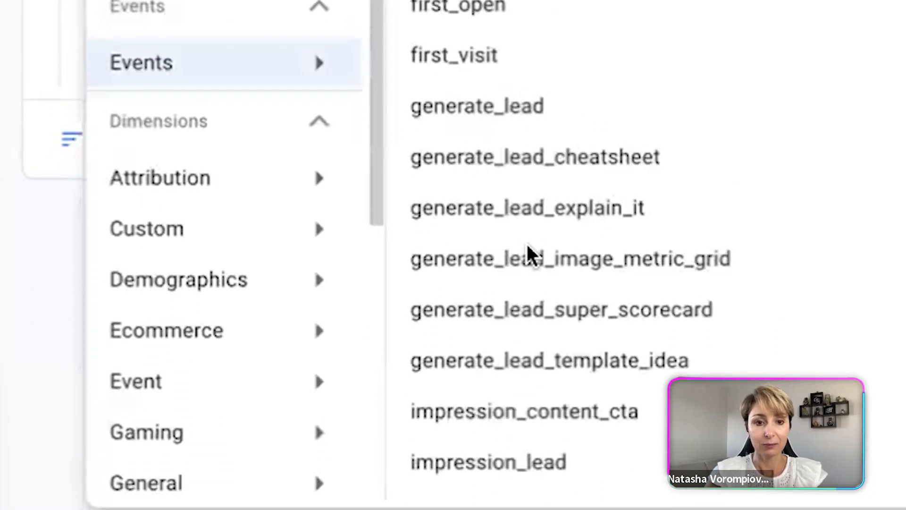
left_click(505, 461)
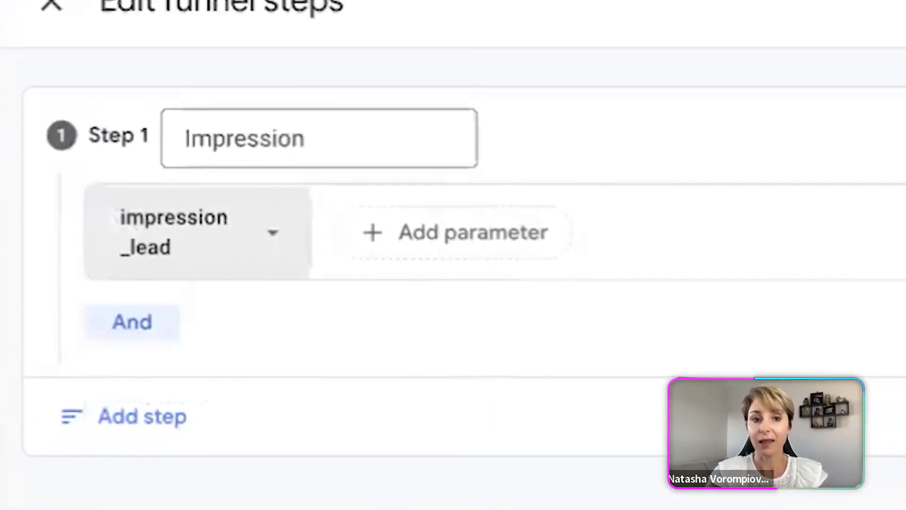
Step: Add a second funnel step named Aware with the aware_lead event as its condition
left_click(140, 410)
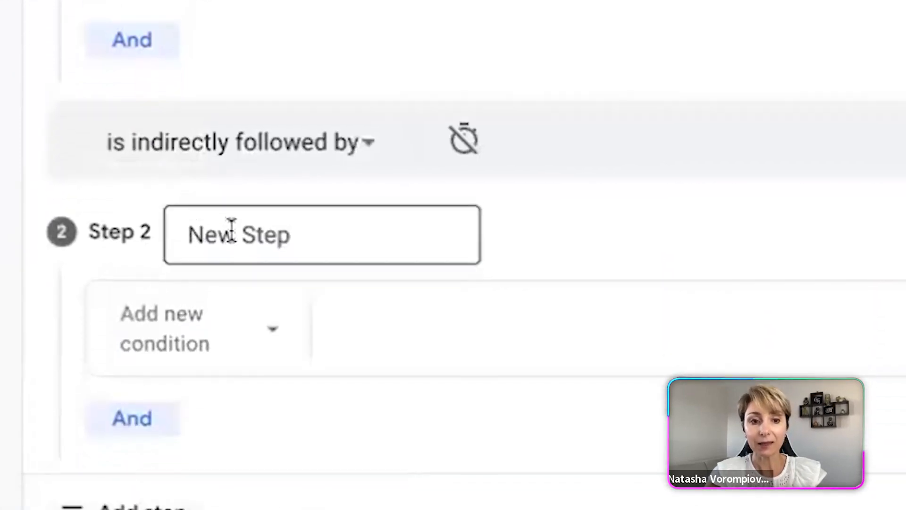
left_click_drag(305, 236, 166, 232)
type("Aware")
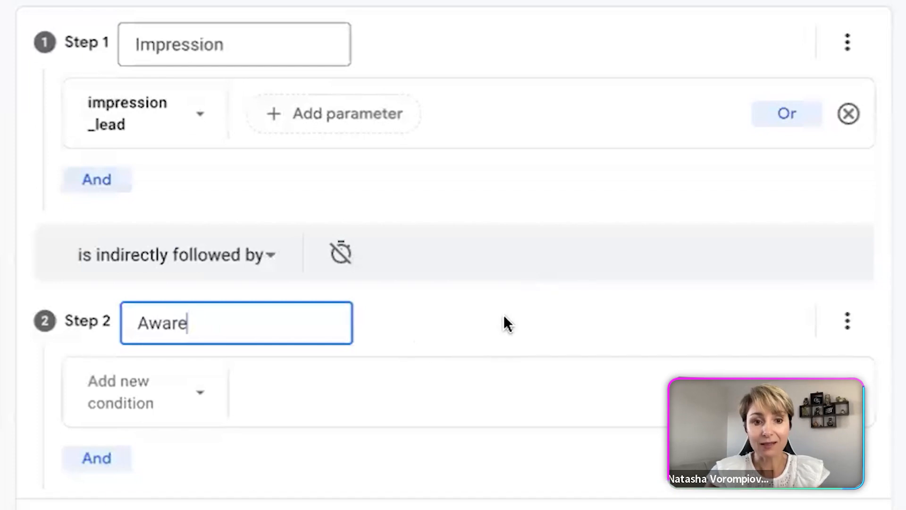
left_click(200, 390)
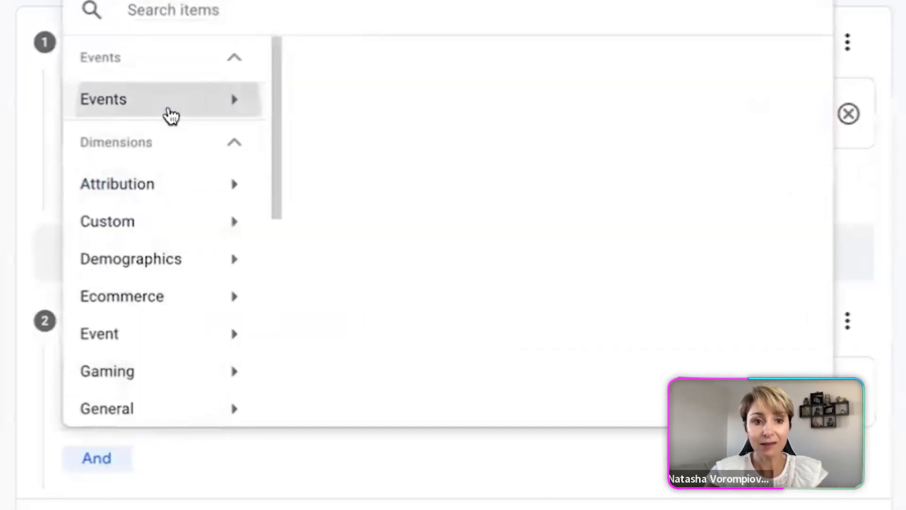
left_click(168, 112)
left_click(376, 355)
Step: Add a third funnel step and name it Engaged
scroll(373, 345, "down", 3)
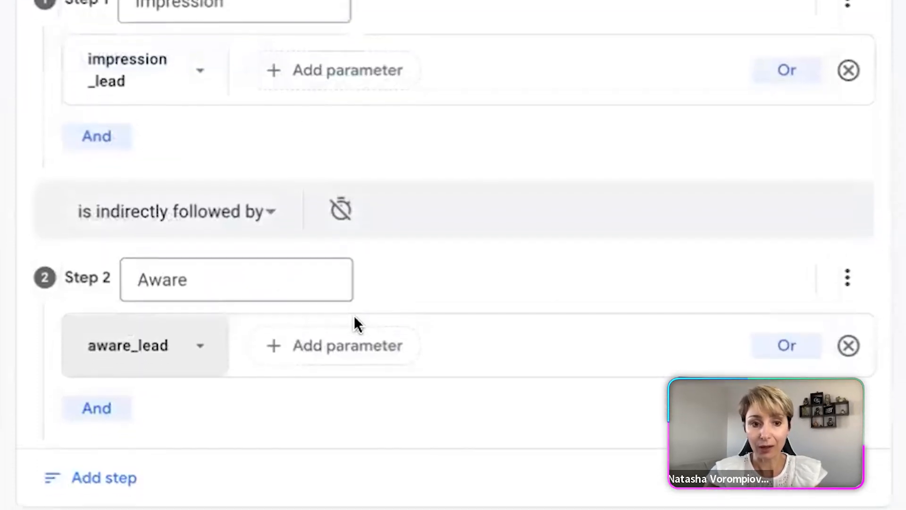
left_click(121, 430)
scroll(123, 392, "down", 2)
scroll(182, 307, "down", 3)
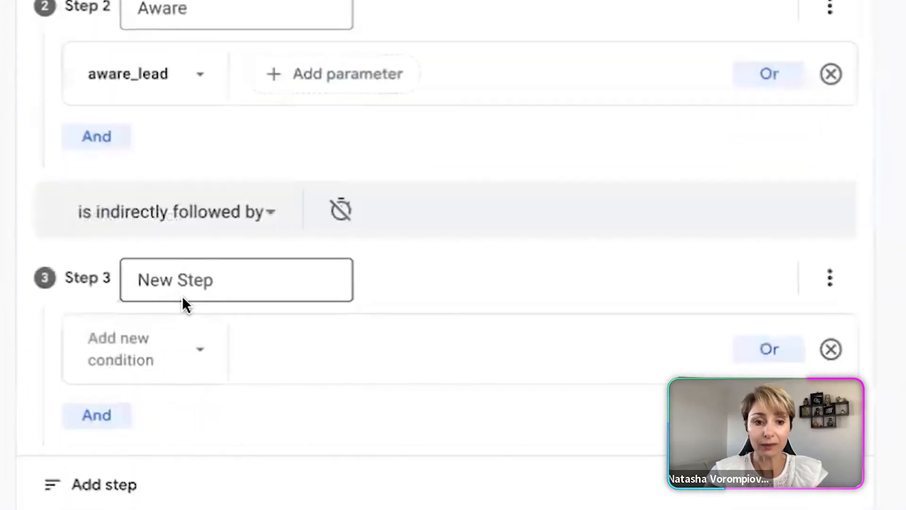
left_click(219, 255)
type("En")
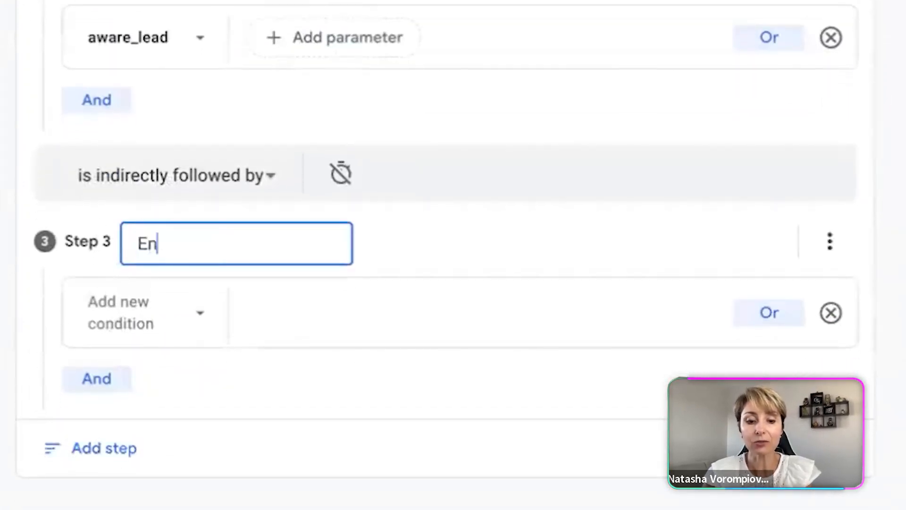
type("gaged")
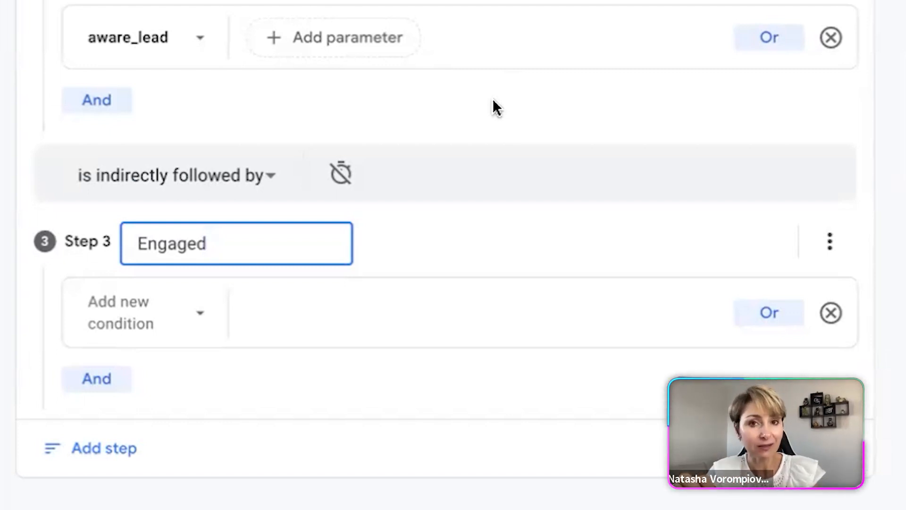
Step: Set the Engaged step's condition to the engage_lead event
left_click(156, 330)
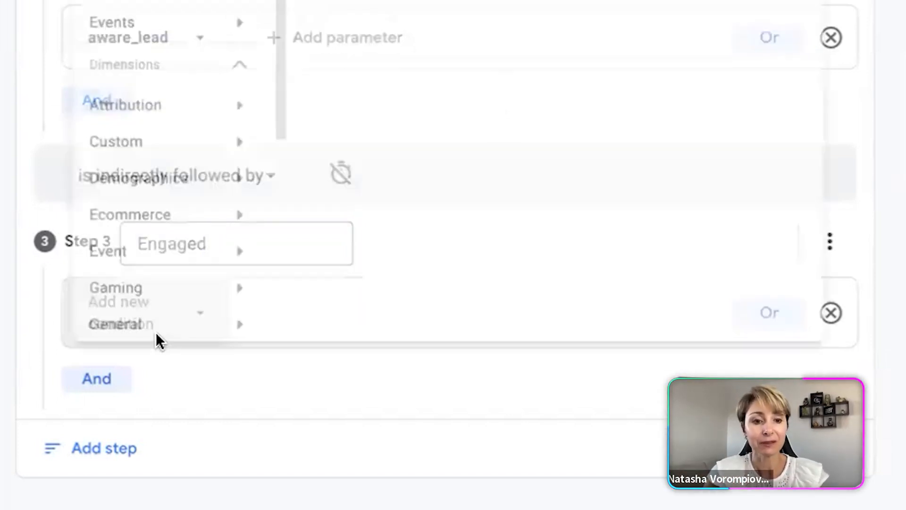
left_click(151, 37)
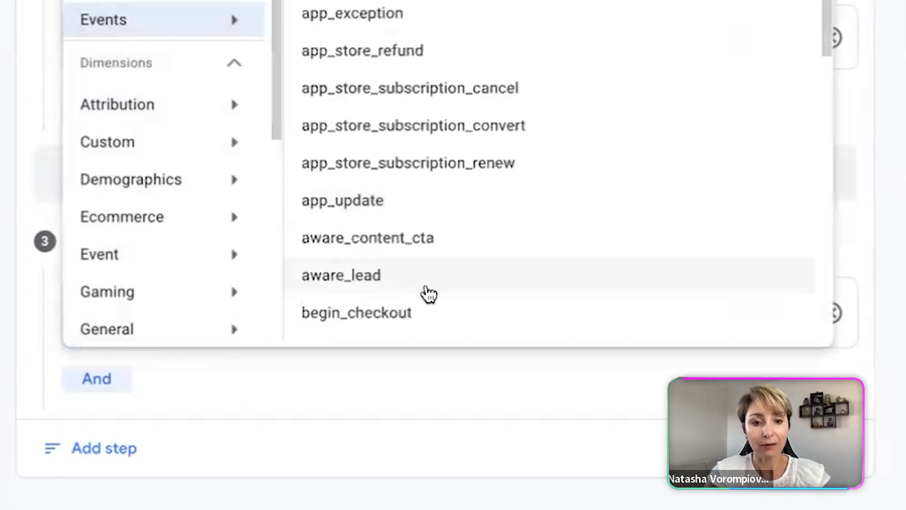
scroll(429, 293, "down", 5)
scroll(429, 293, "down", 9)
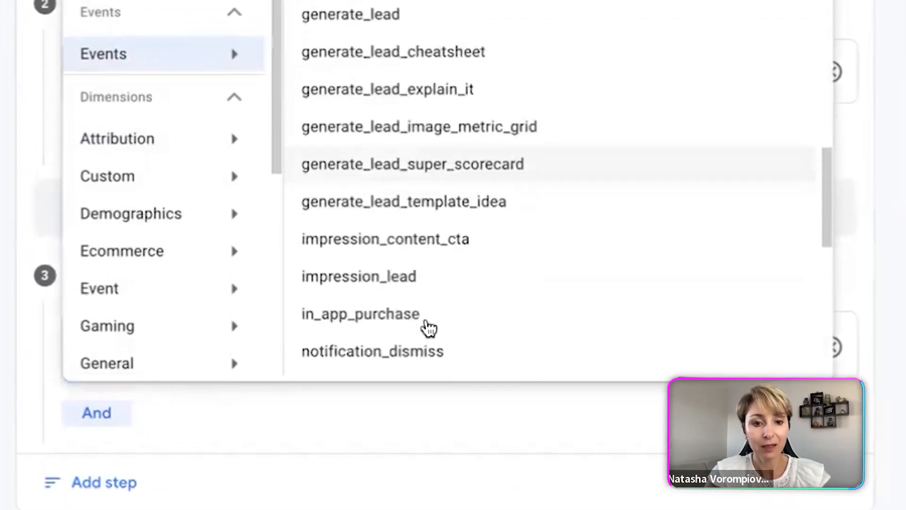
scroll(429, 363, "down", 4)
scroll(429, 363, "up", 12)
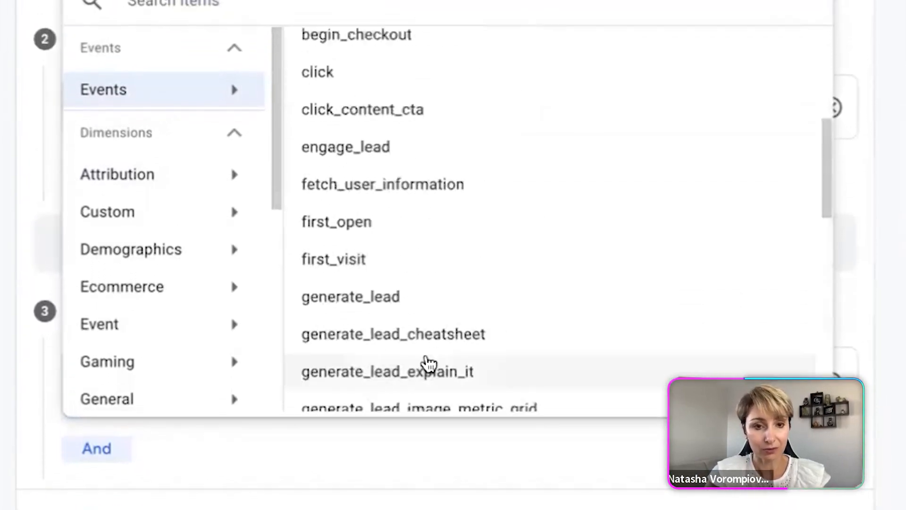
scroll(429, 364, "down", 4)
scroll(429, 364, "up", 2)
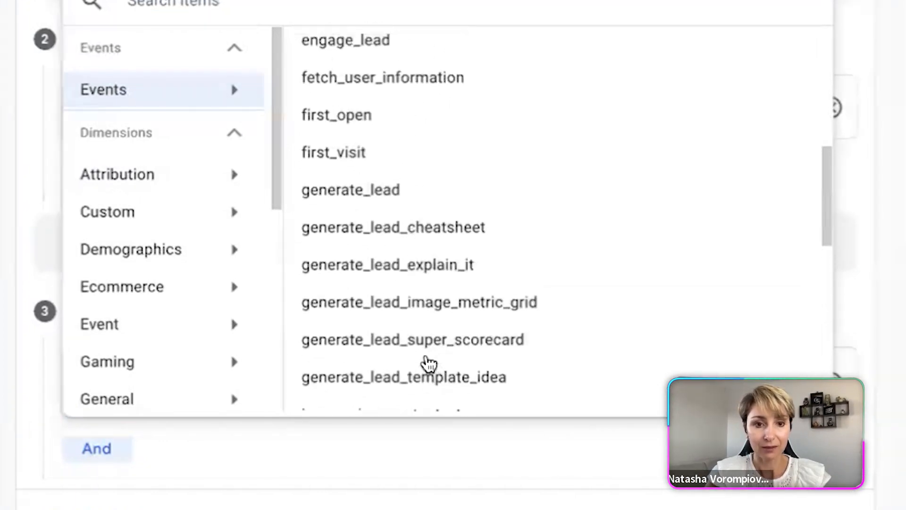
left_click(386, 90)
Step: Add a fourth funnel step and name it Generate
scroll(236, 331, "down", 2)
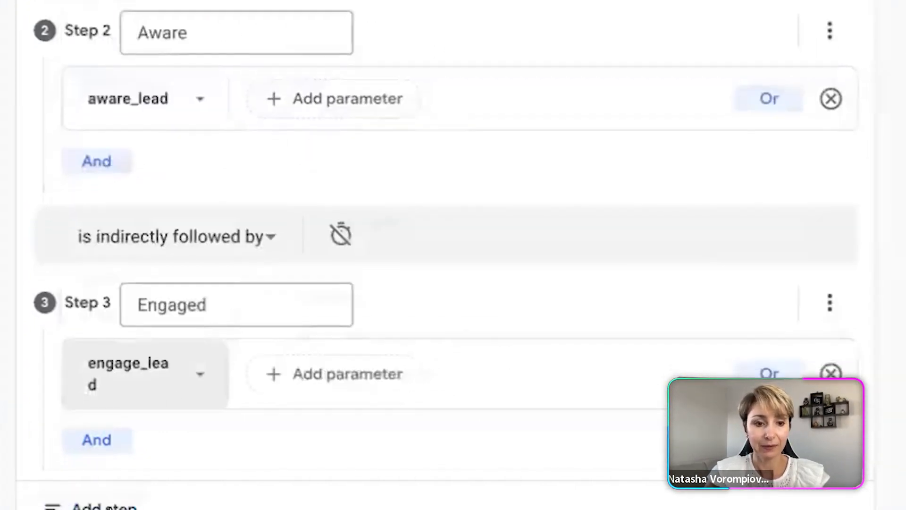
left_click(111, 486)
scroll(348, 378, "down", 5)
left_click(237, 255)
left_click_drag(236, 255, 61, 255)
type("Generate")
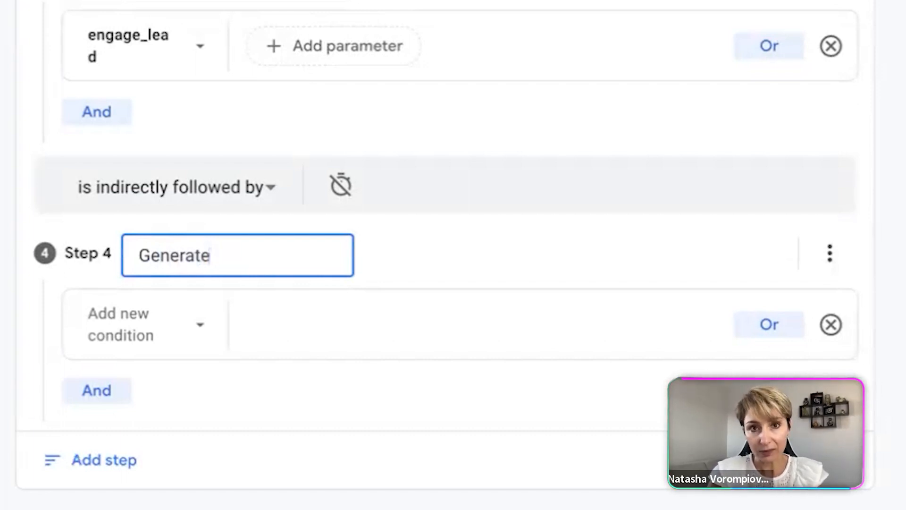
Step: Set the Generate step's condition to the generate_lead event
left_click(182, 332)
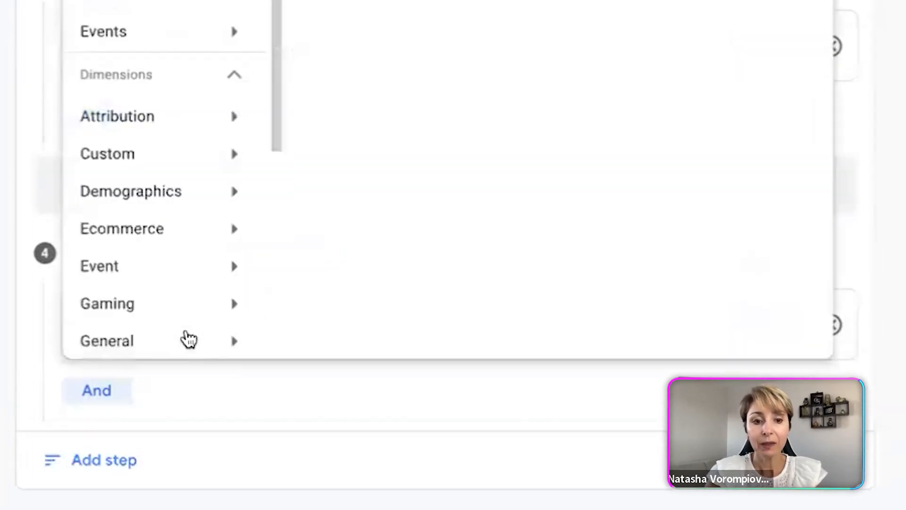
left_click(182, 47)
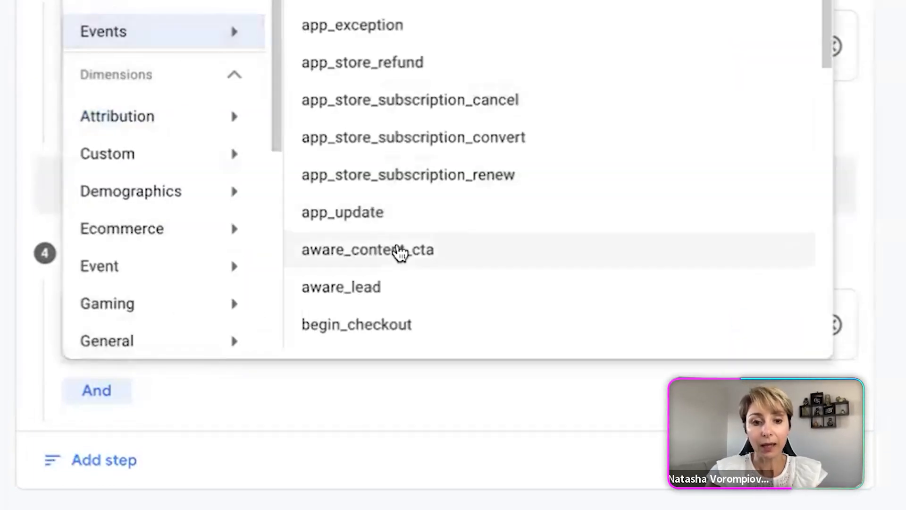
scroll(401, 251, "down", 3)
scroll(400, 253, "down", 3)
left_click(393, 253)
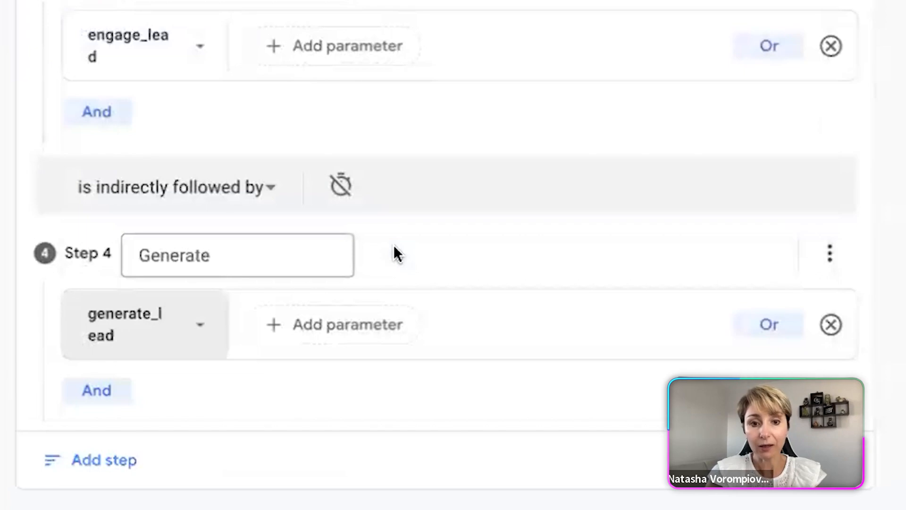
Step: Add a second AND condition to the Impression step using the Page path and screen class dimension
scroll(899, 257, "up", 8)
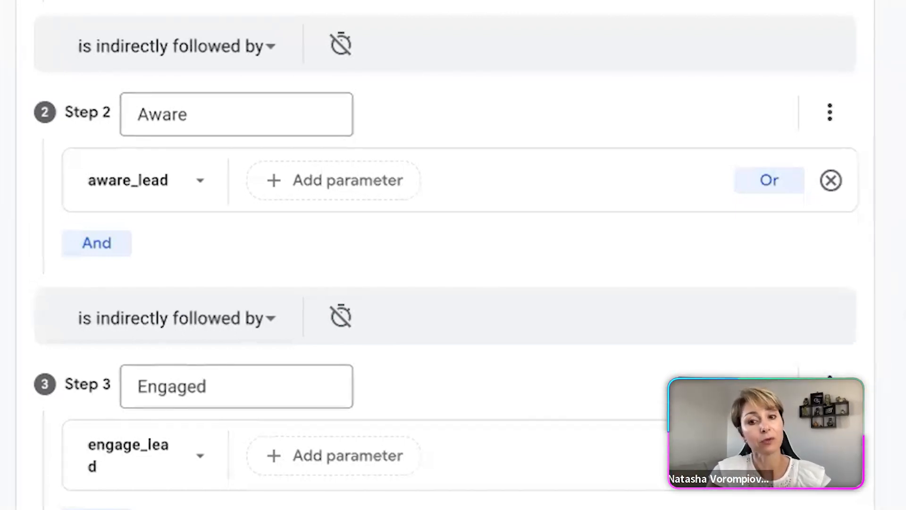
scroll(446, 255, "down", 5)
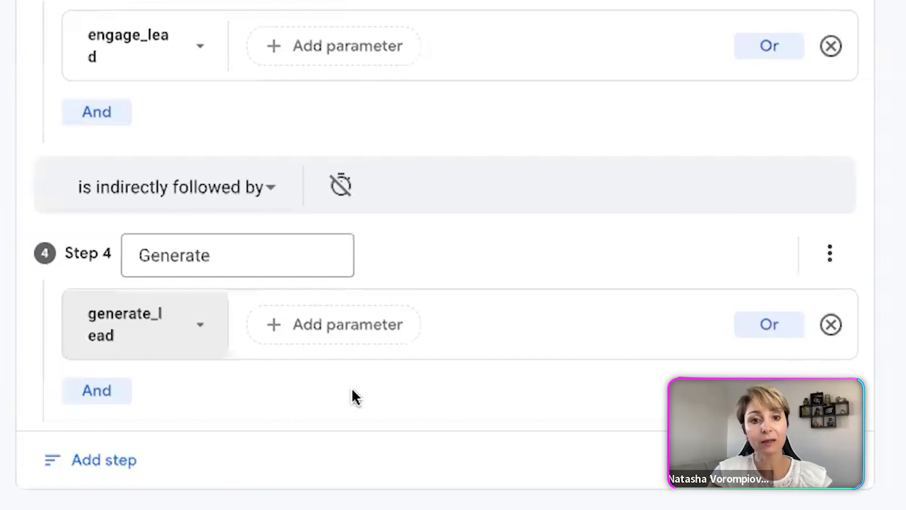
scroll(352, 388, "up", 5)
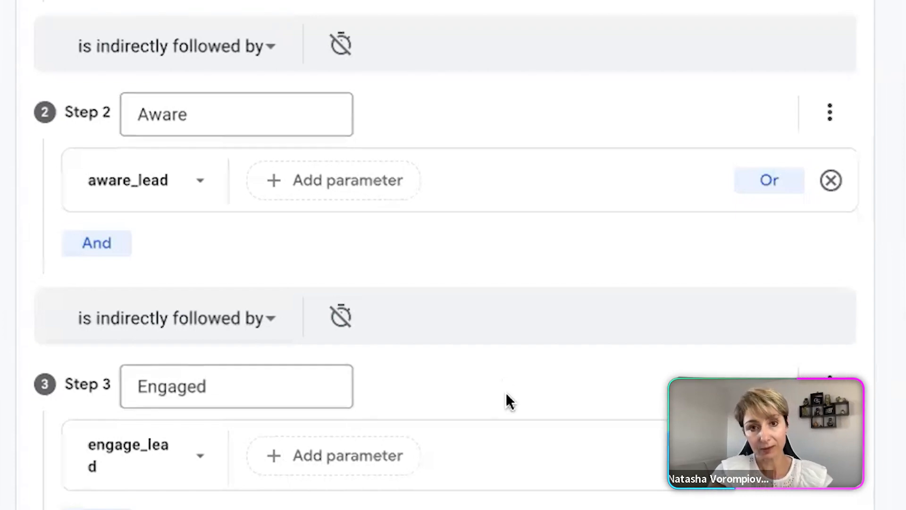
scroll(506, 392, "up", 5)
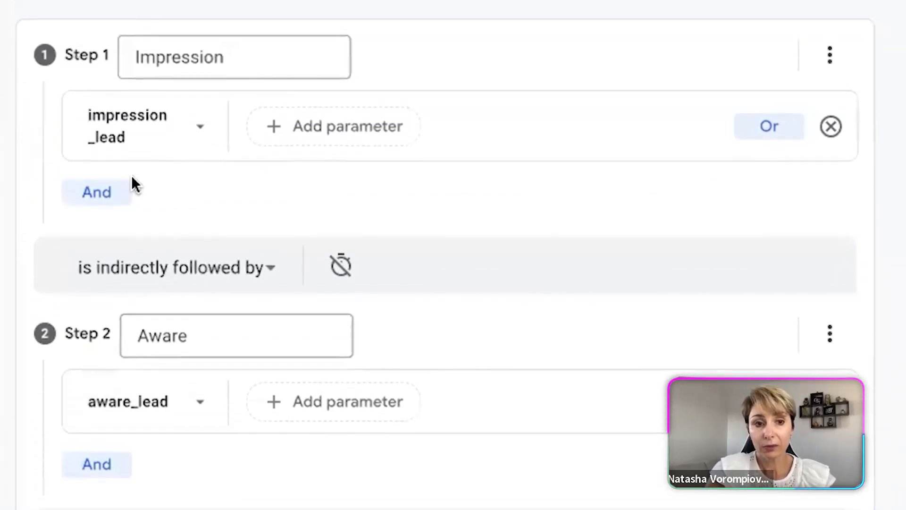
left_click(93, 234)
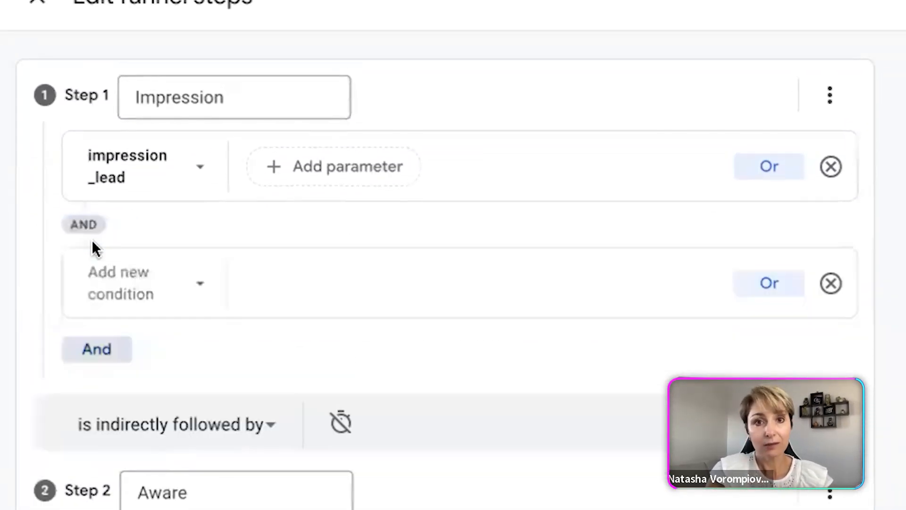
left_click(133, 283)
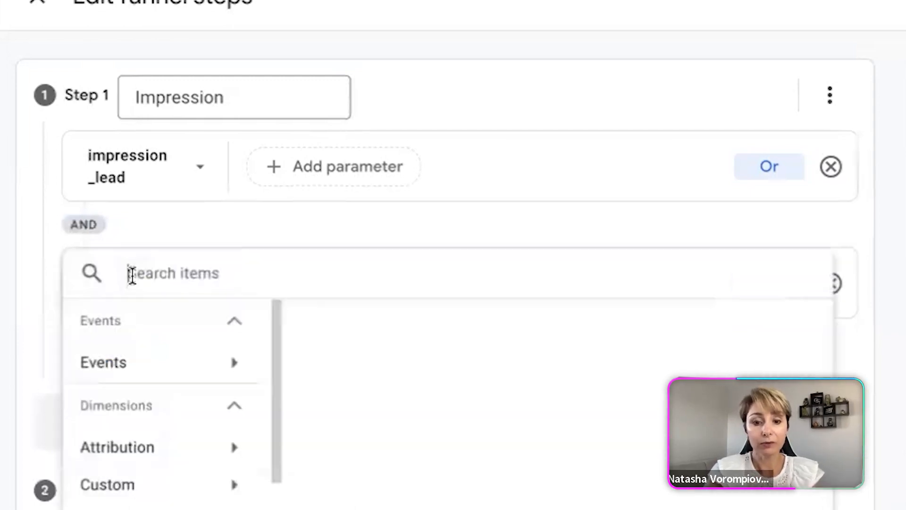
type("page path")
scroll(151, 239, "down", 4)
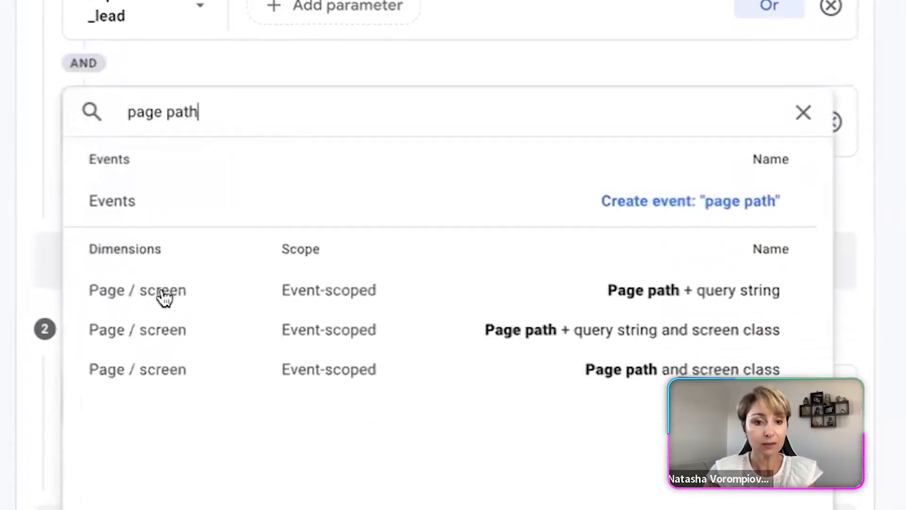
left_click(192, 343)
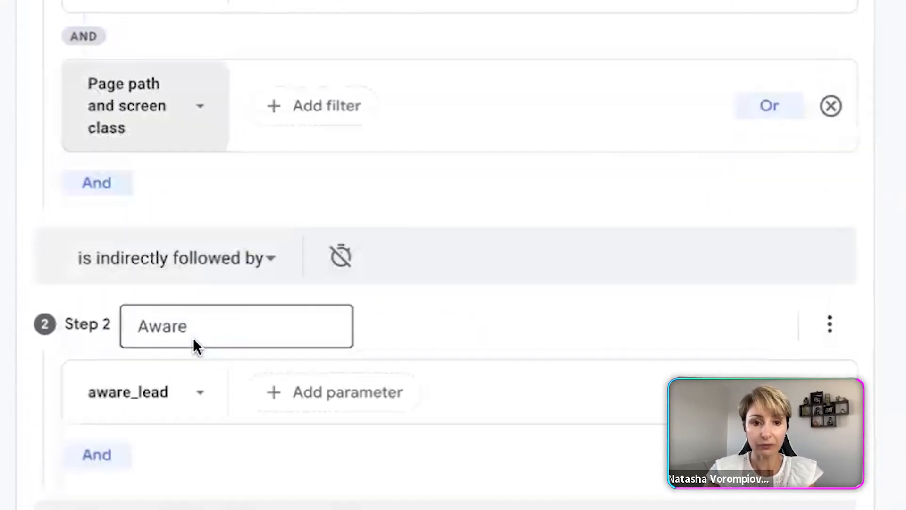
Step: Filter the Impression step's page path condition to contain /cheatsheet/
left_click(313, 100)
left_click(324, 231)
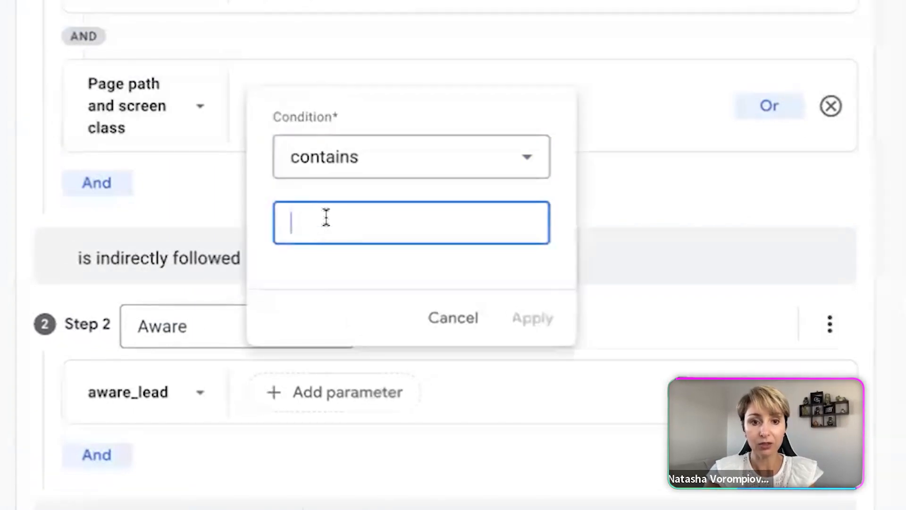
left_click(373, 277)
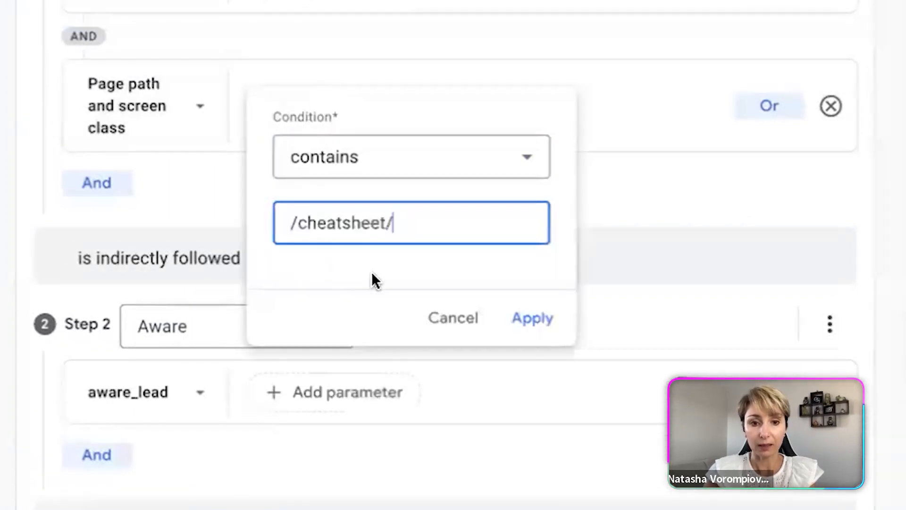
left_click(532, 317)
Step: Add an AND condition to the Aware step requiring Page path and screen class to contain /cheatsheet/
scroll(535, 313, "down", 2)
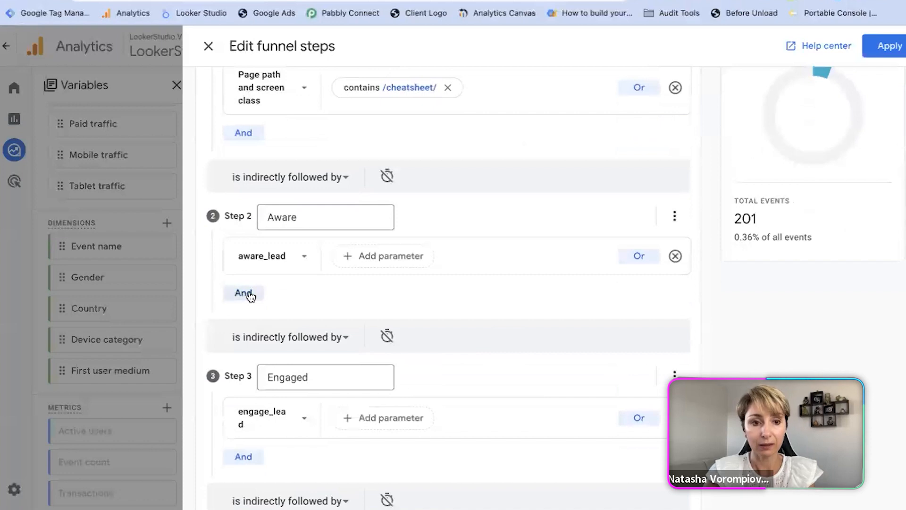
left_click(243, 293)
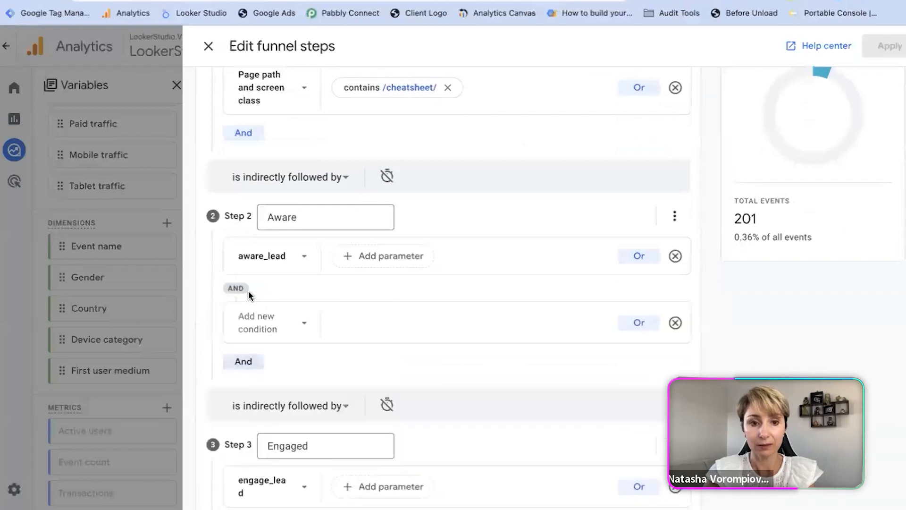
left_click(306, 323)
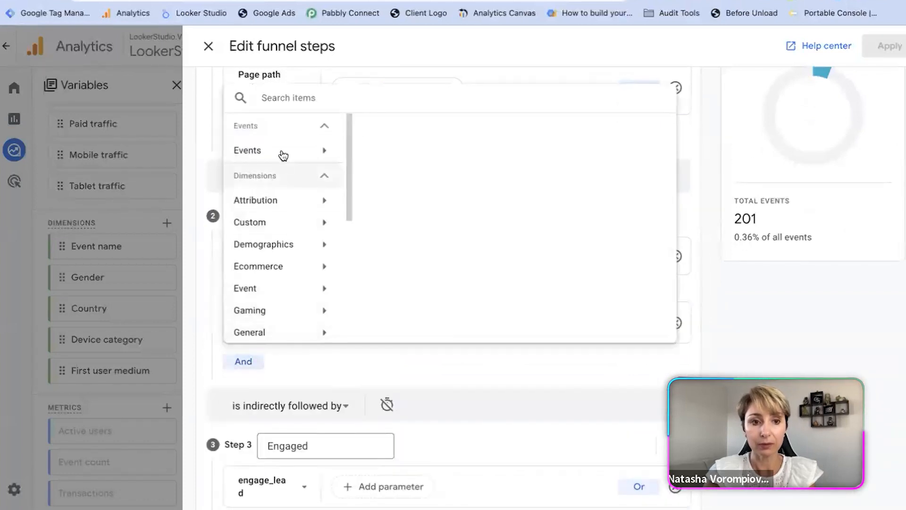
type("page ")
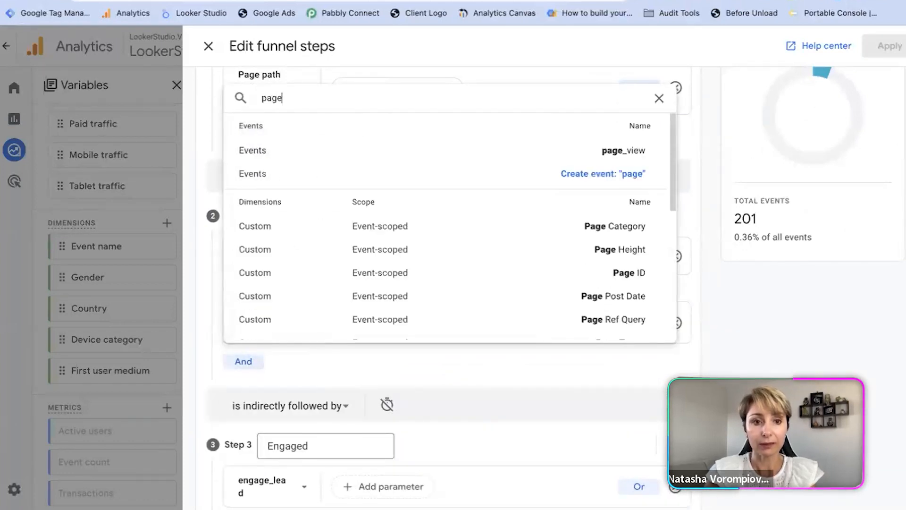
type("path")
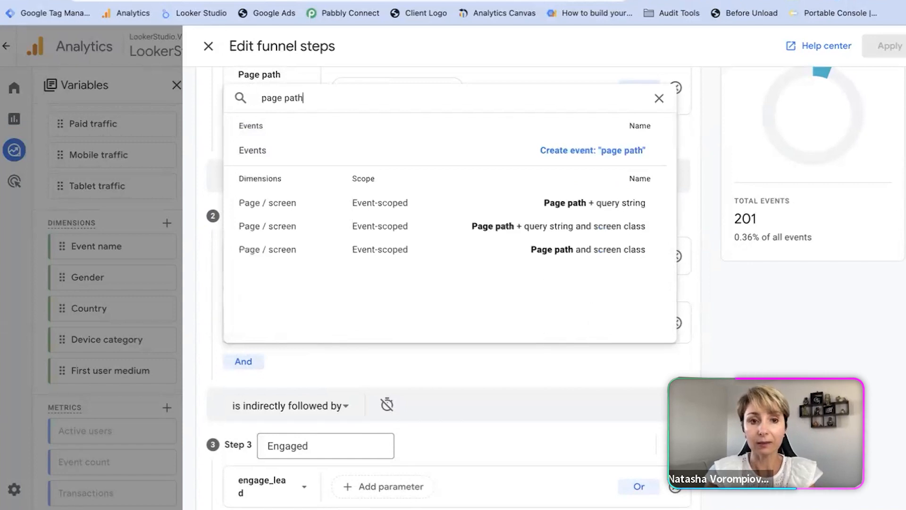
left_click(372, 249)
left_click(365, 332)
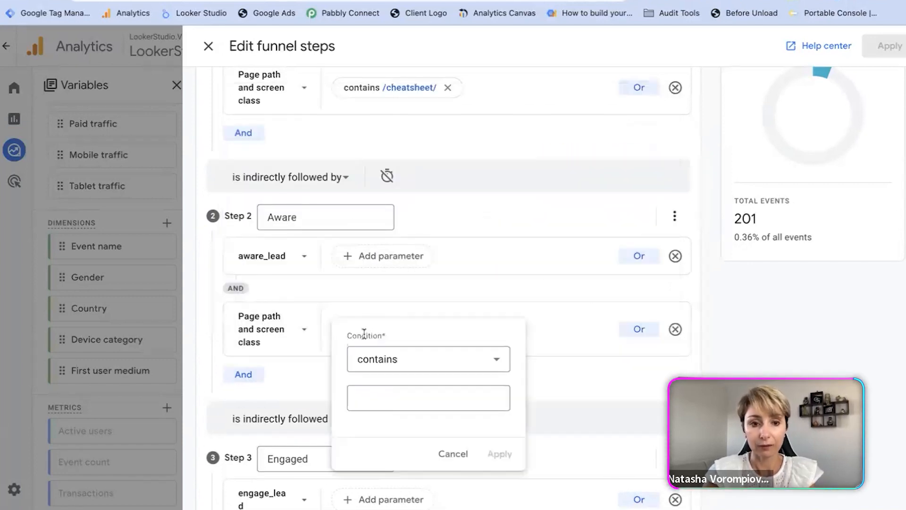
left_click(374, 239)
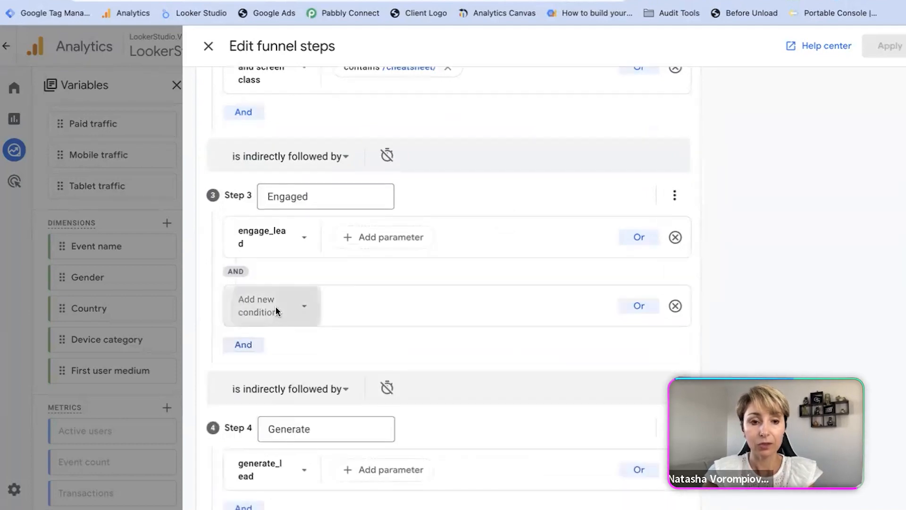
Step: Add an AND condition to the Engaged step requiring Page path and screen class to contain /cheatsheet/
left_click(277, 308)
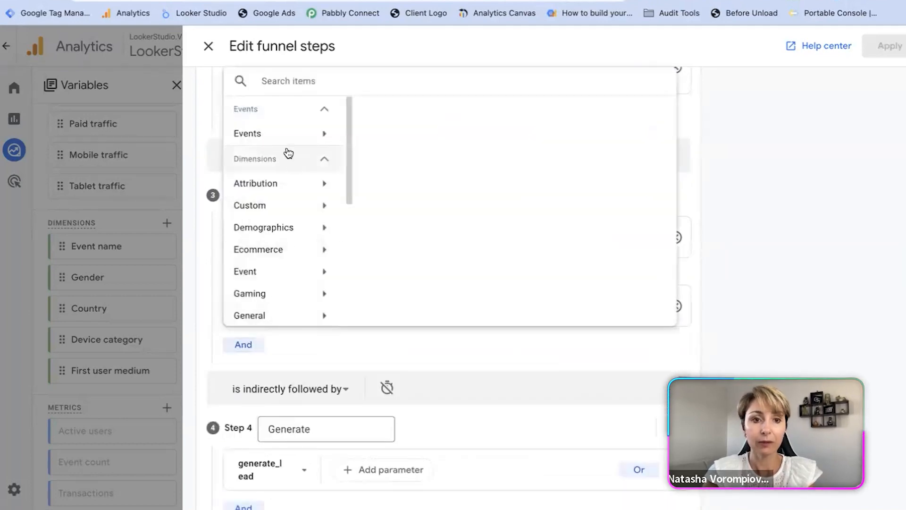
type("page path")
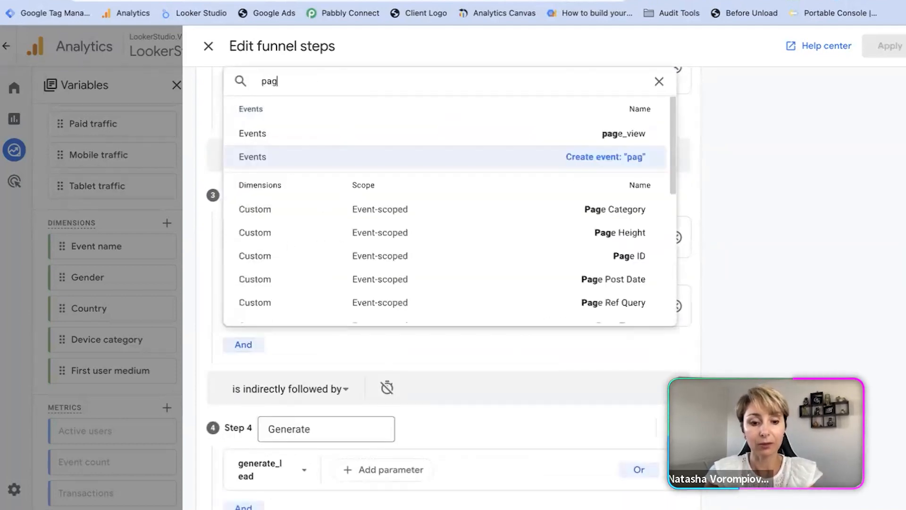
left_click(348, 232)
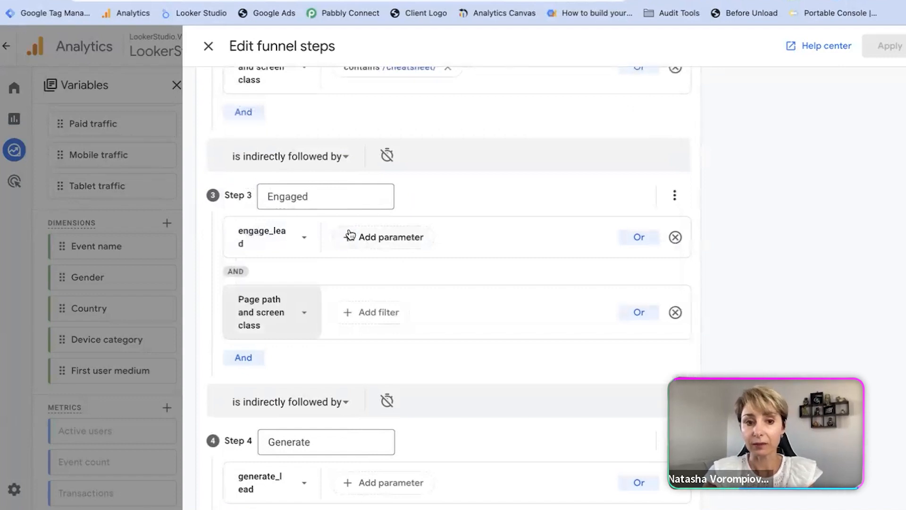
left_click(379, 313)
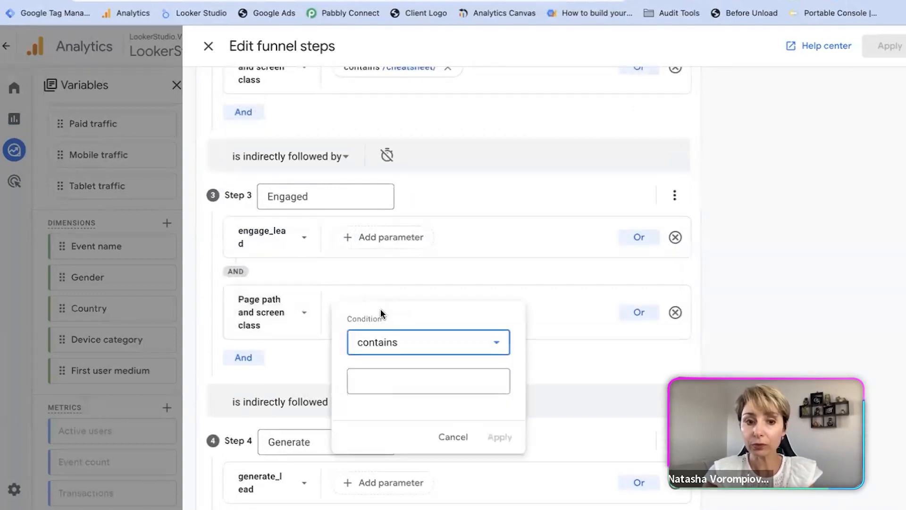
left_click(392, 382)
left_click(381, 222)
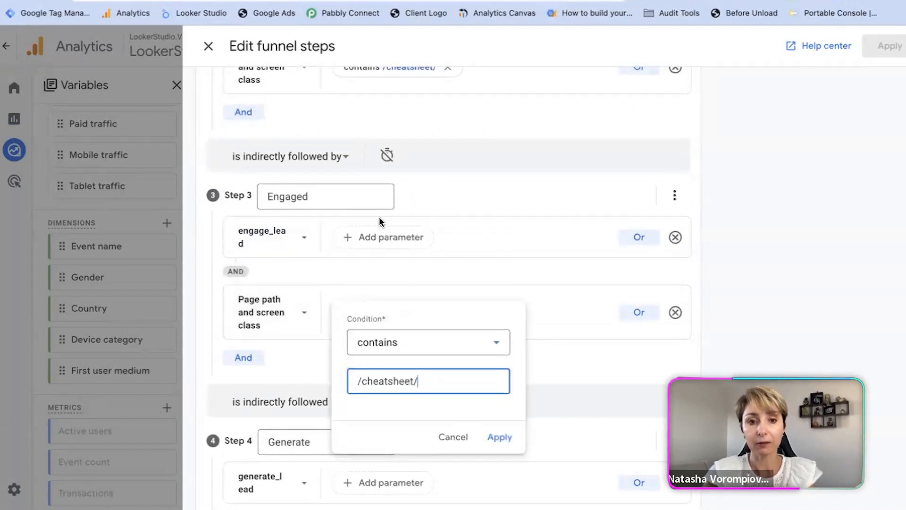
left_click(499, 436)
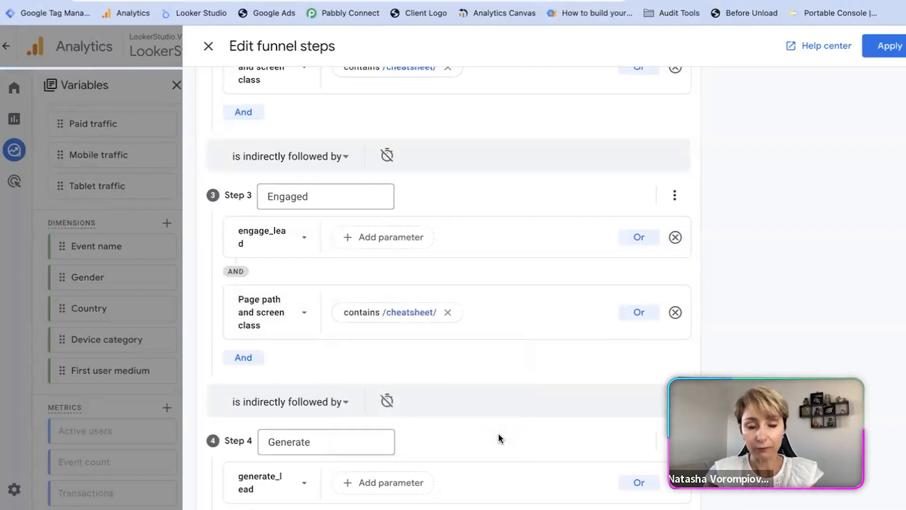
Step: Add a second AND condition to the Generate step using the Page path and screen class dimension
scroll(500, 438, "down", 3)
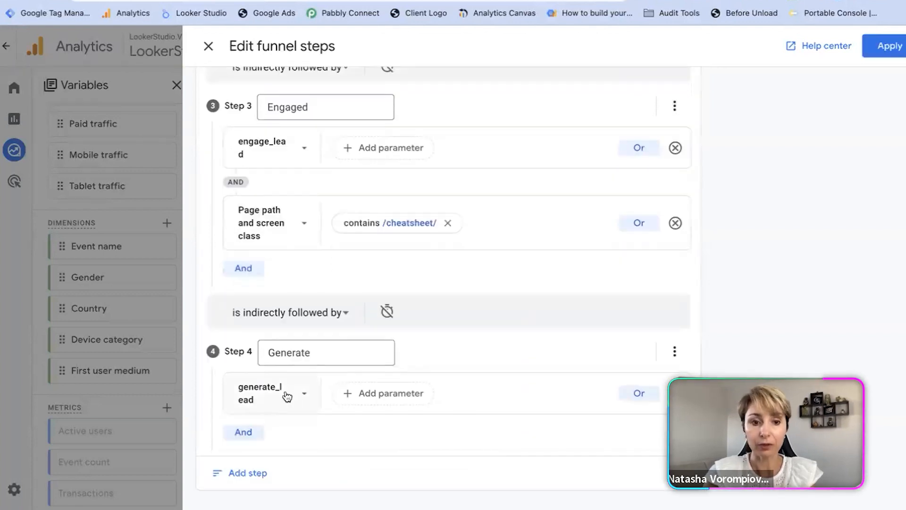
left_click(244, 432)
left_click(291, 457)
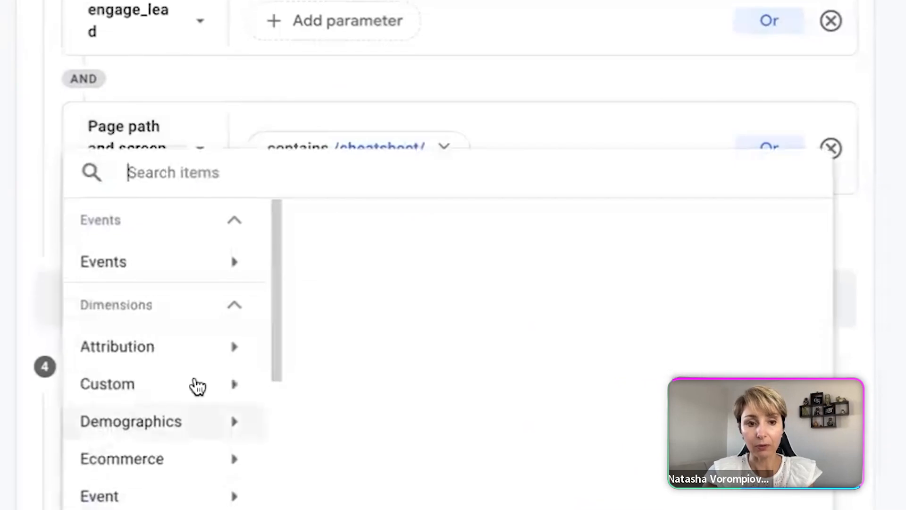
type("pag")
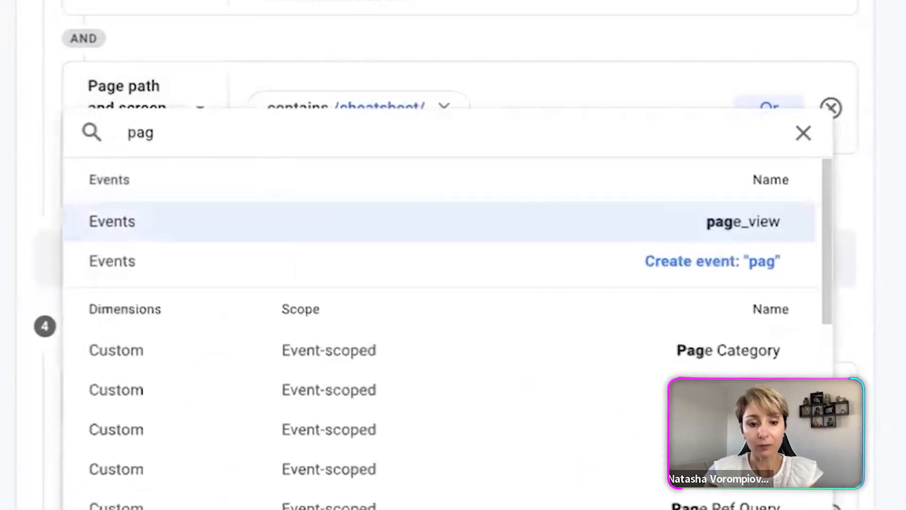
type("e path")
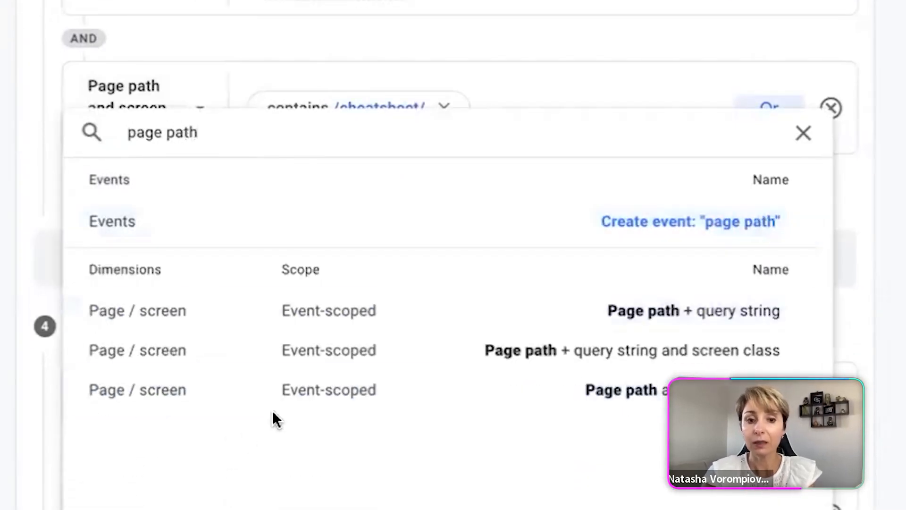
left_click(297, 389)
Step: Filter the Generate step's page path condition to contain /cheatsheet/
scroll(457, 449, "down", 3)
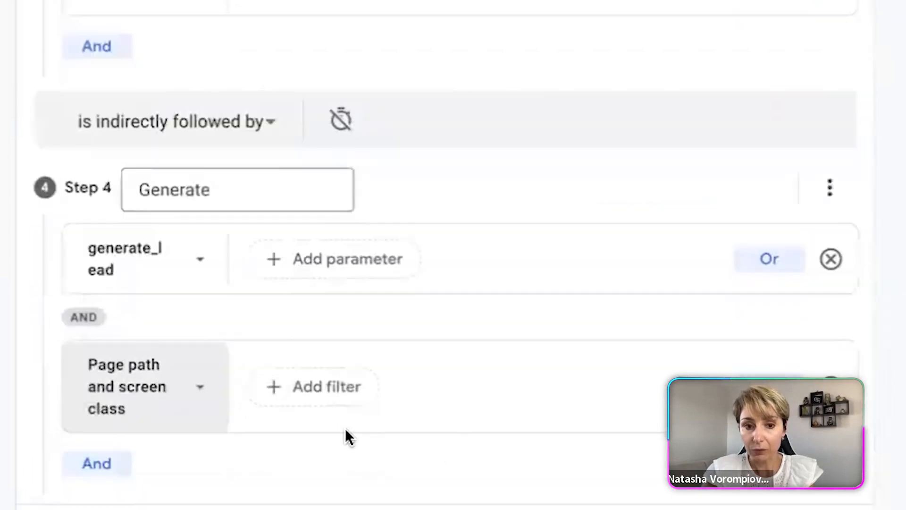
left_click(330, 387)
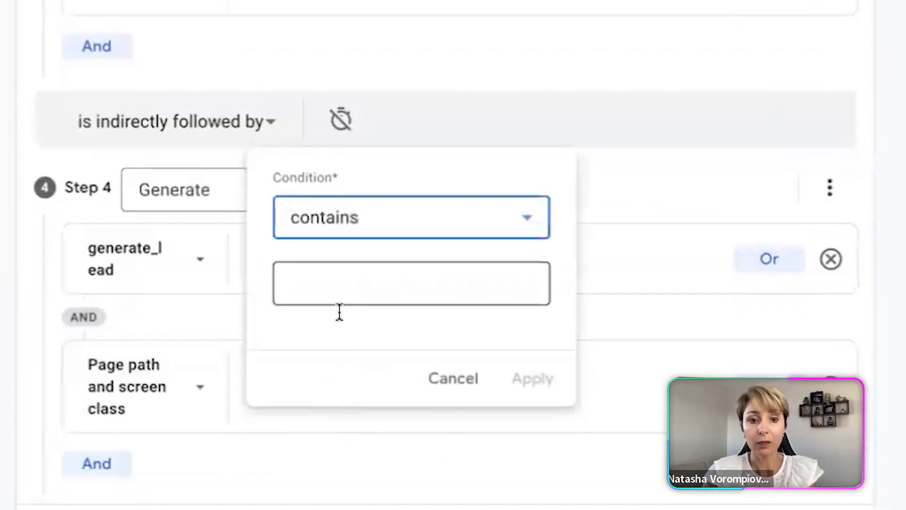
left_click(356, 283)
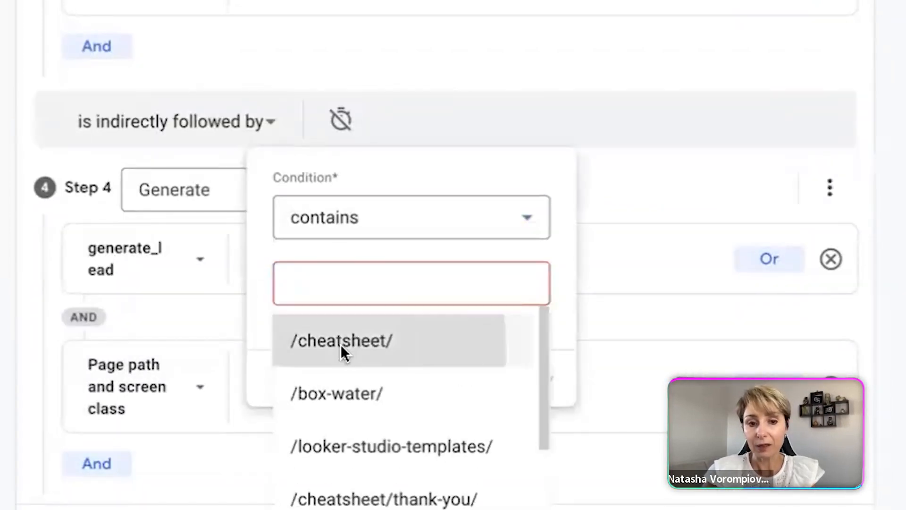
left_click(341, 344)
left_click(530, 379)
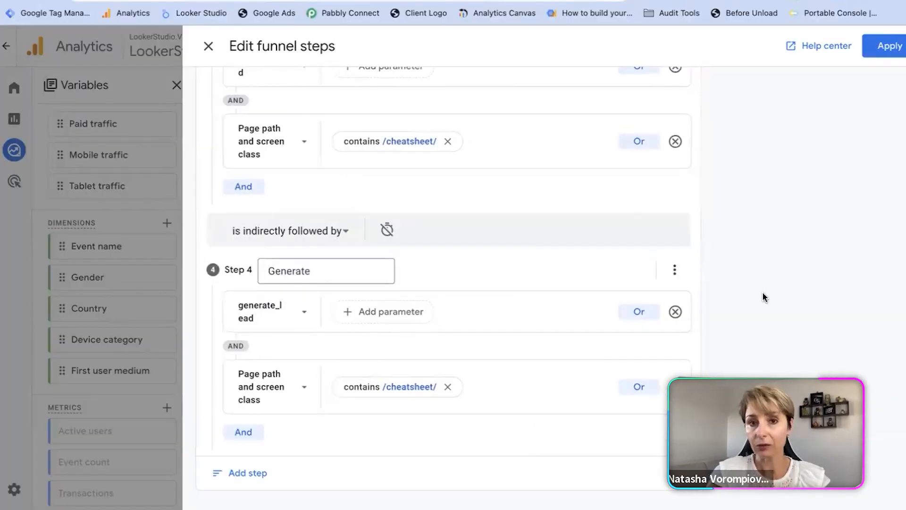
Step: Apply the edited funnel steps to the exploration and review the resulting funnel chart and table
scroll(762, 291, "up", 10)
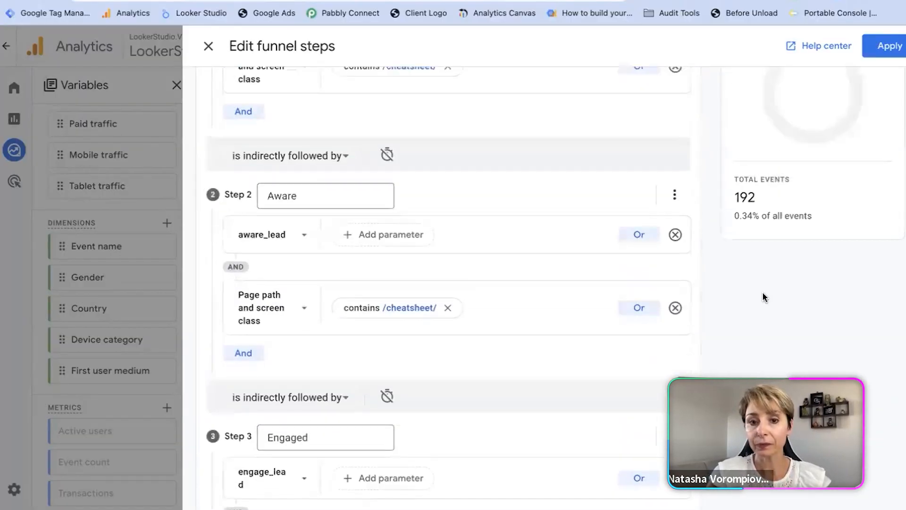
scroll(762, 291, "up", 3)
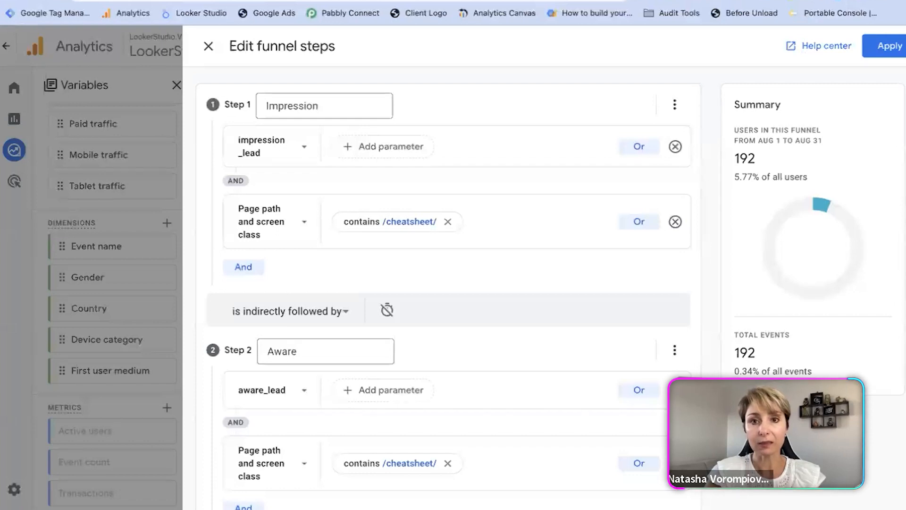
left_click(889, 51)
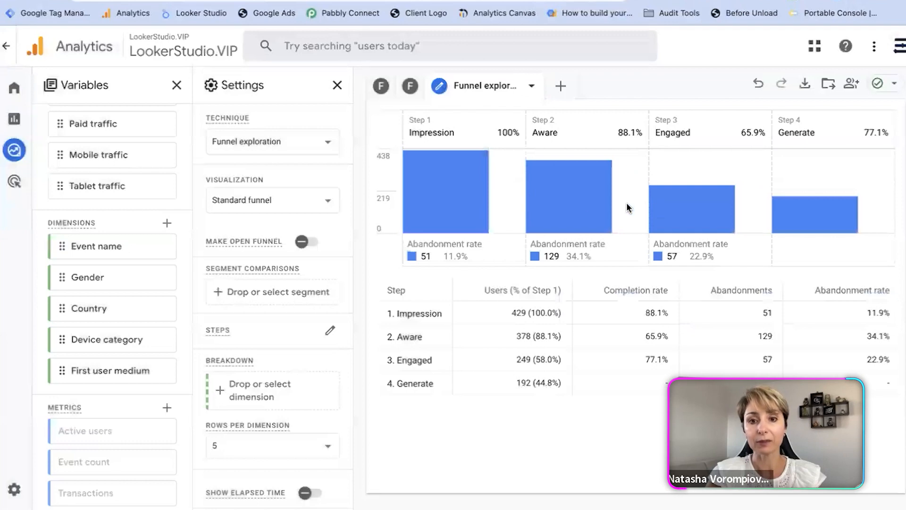
mouse_move(655, 210)
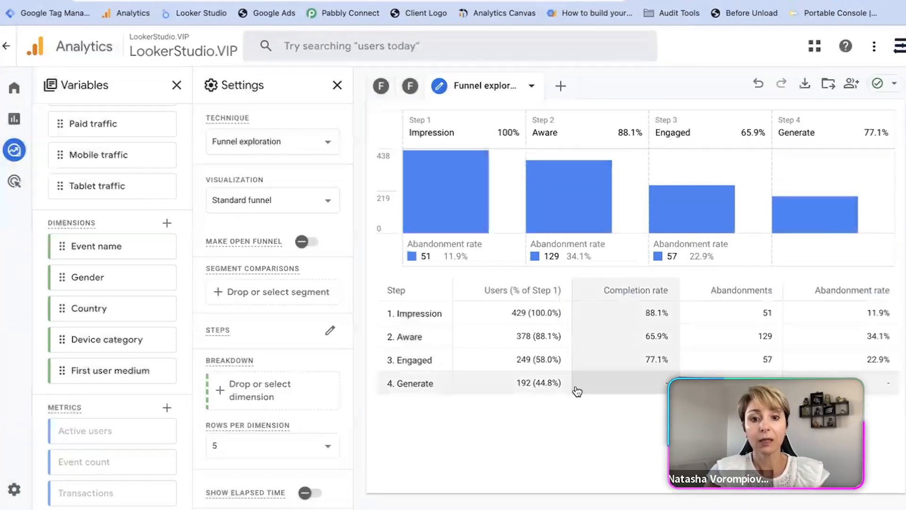
scroll(141, 158, "up", 4)
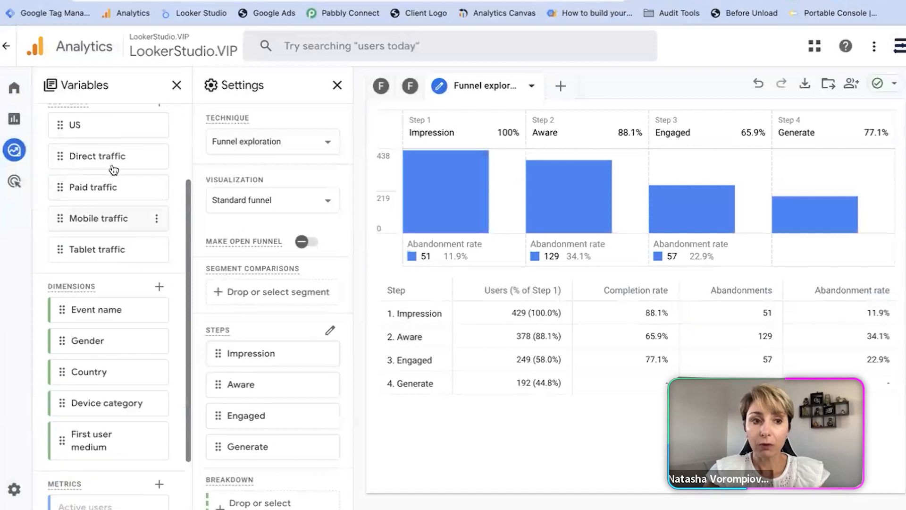